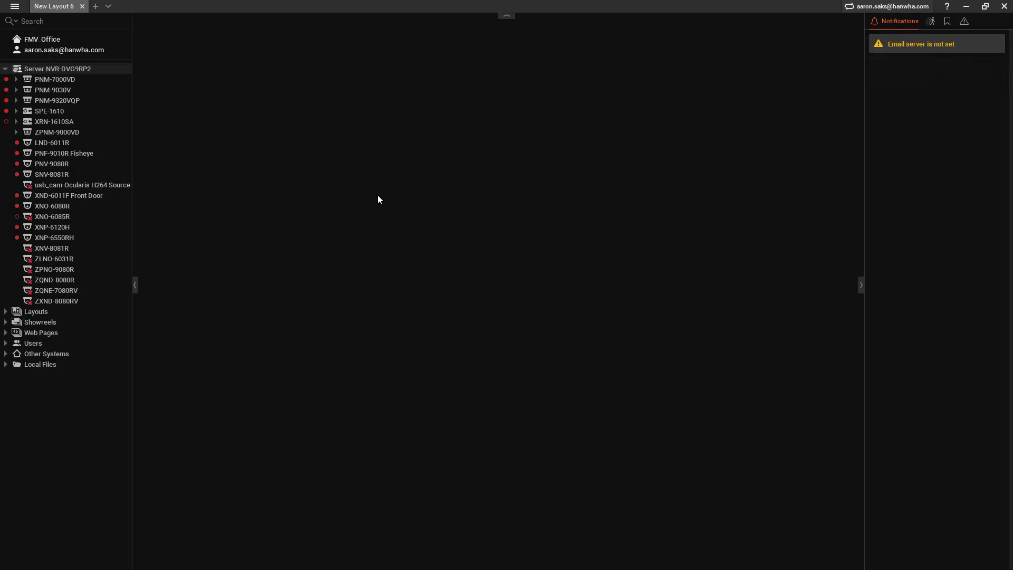
- Add the PNM-9320VQP's five channels to the layout and move the covered-boat view top-left
{"action": "double_click", "coordinate": [76, 98]}
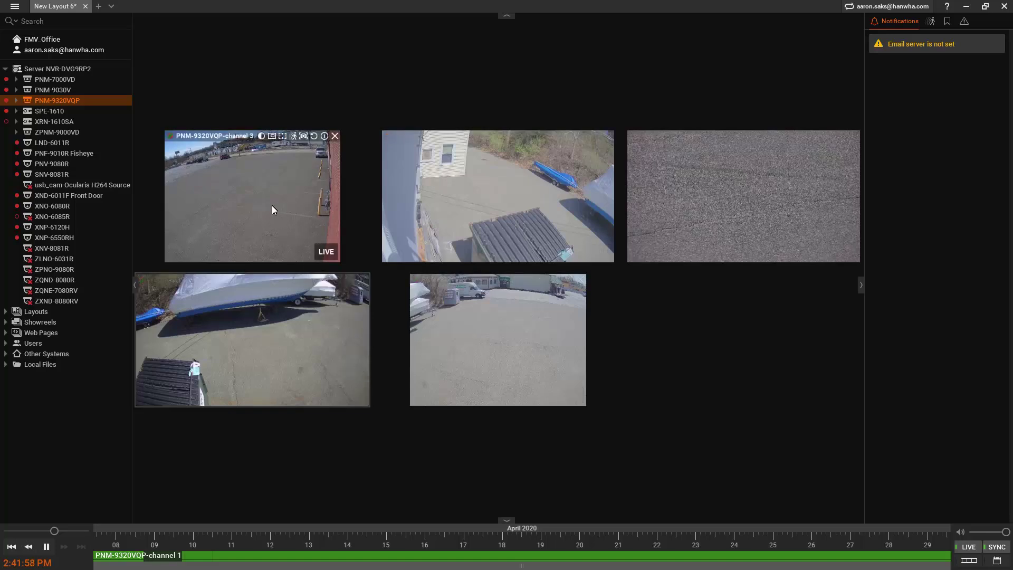
{"action": "left_click_drag", "start_coordinate": [307, 307], "coordinate": [294, 198]}
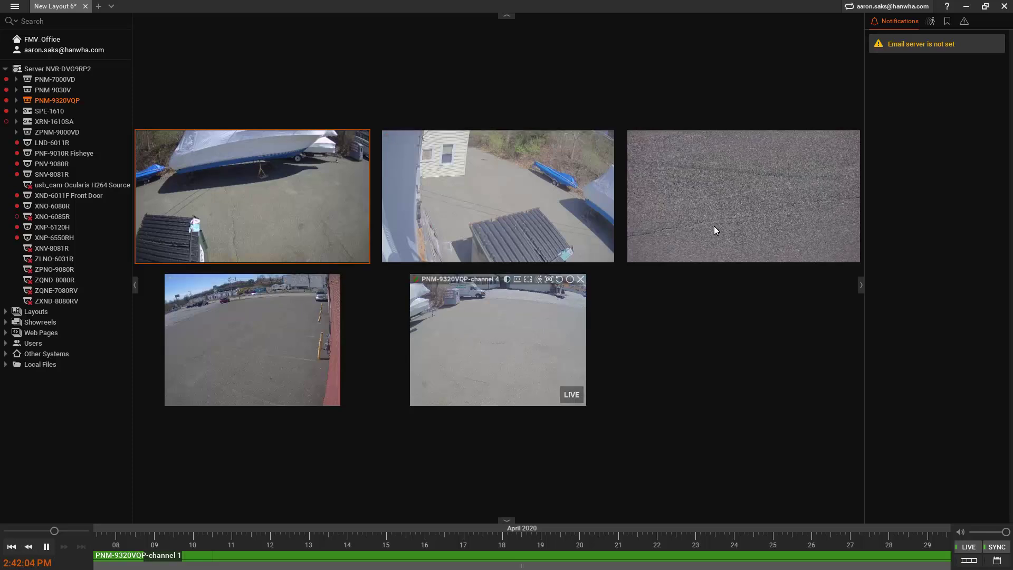
{"action": "mouse_move", "coordinate": [743, 197]}
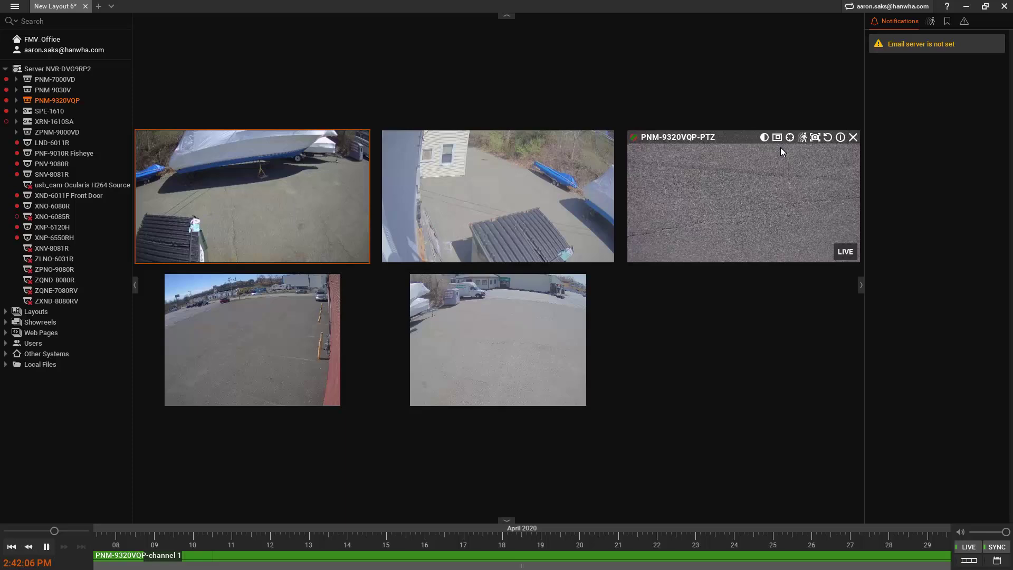
- Enable PTZ control on the PTZ tile and tilt it up toward the parking lot
{"action": "left_click", "coordinate": [789, 137]}
{"action": "left_click", "coordinate": [779, 180]}
{"action": "left_click_drag", "start_coordinate": [781, 180], "coordinate": [825, 159]}
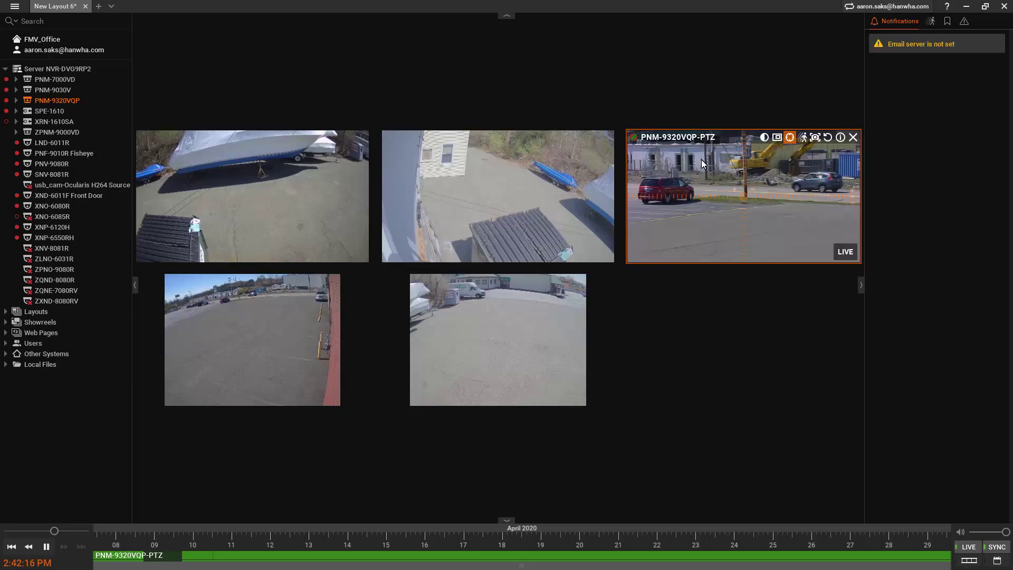
- Recentre and zoom the PTZ view on the sign, then turn PTZ control off
{"action": "left_click", "coordinate": [640, 164]}
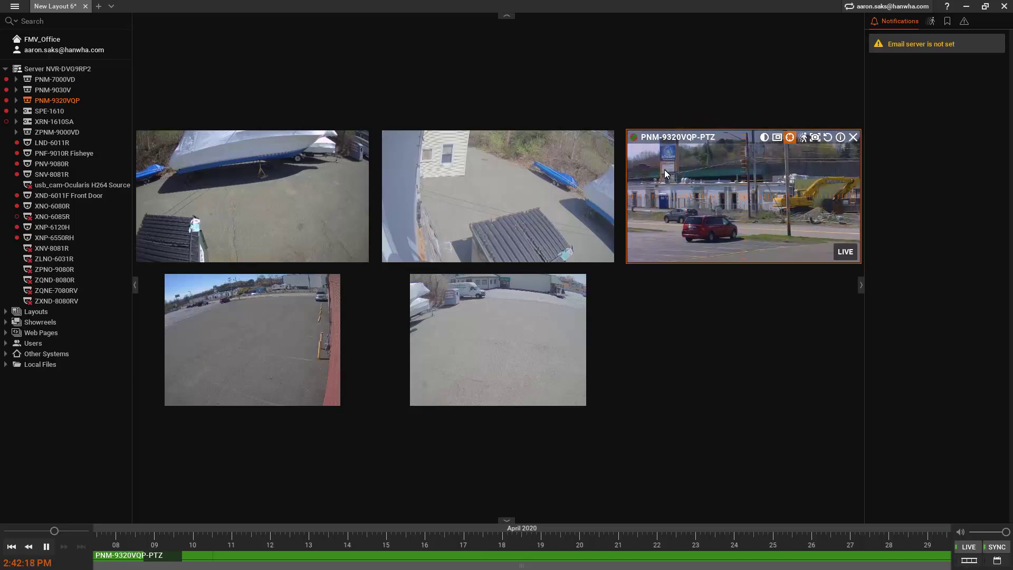
{"action": "left_click_drag", "start_coordinate": [657, 145], "coordinate": [696, 176]}
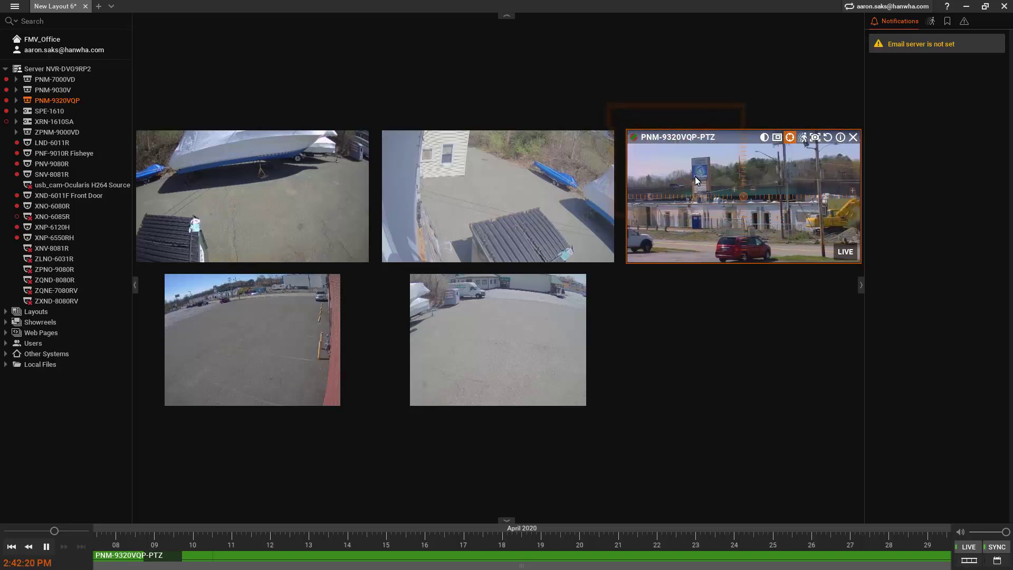
{"action": "left_click", "coordinate": [803, 138]}
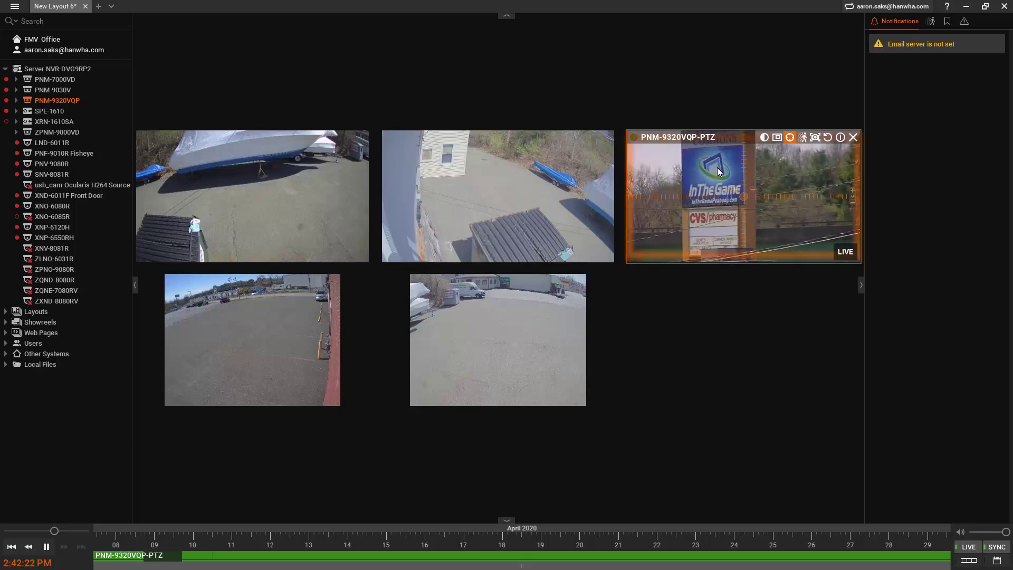
{"action": "left_click", "coordinate": [802, 137]}
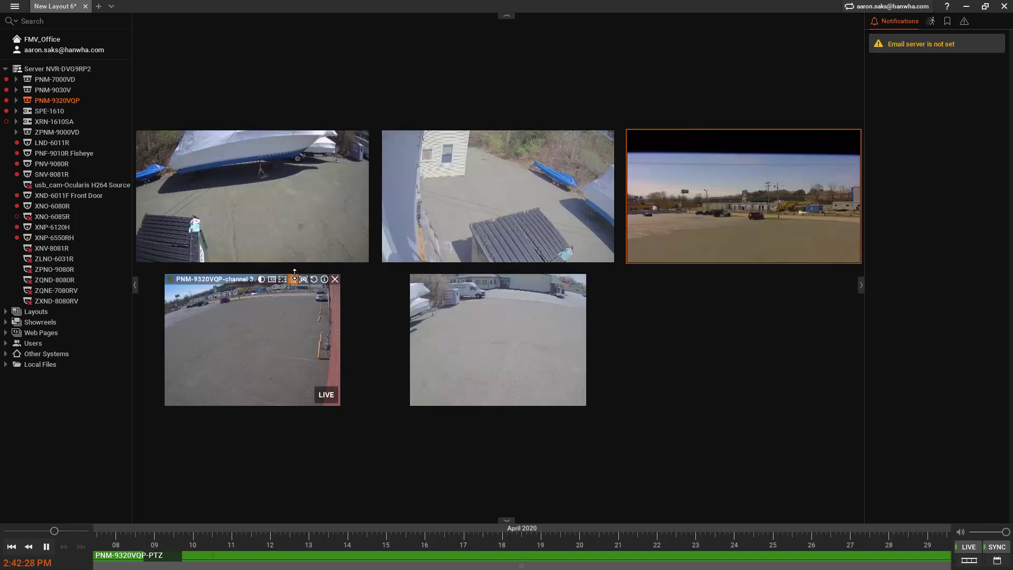
{"action": "mouse_move", "coordinate": [299, 164]}
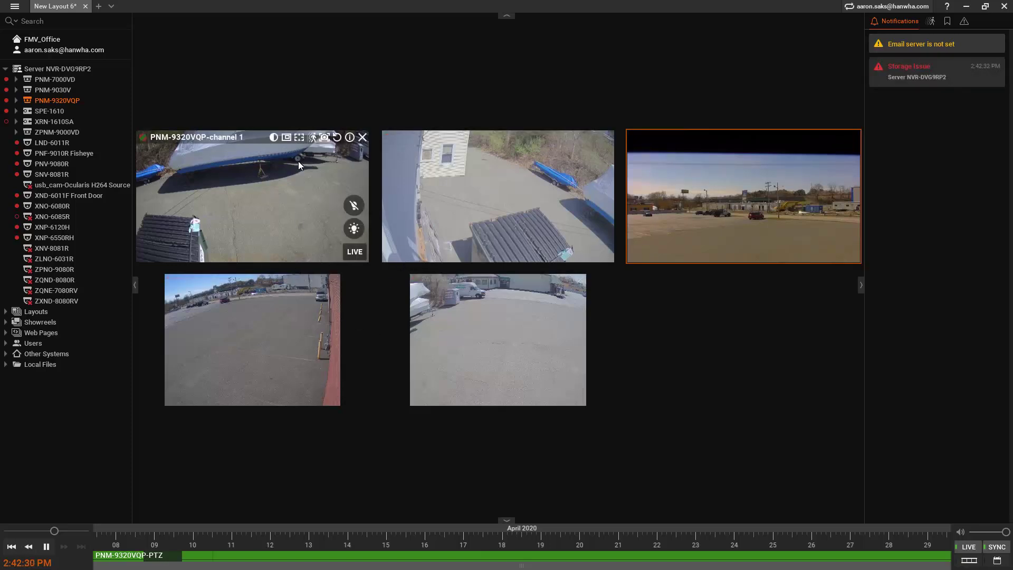
- Enable PTZ steering on channel 1 and point the PTZ camera at channels 1 and 3
{"action": "left_click", "coordinate": [299, 138]}
{"action": "left_click", "coordinate": [169, 169]}
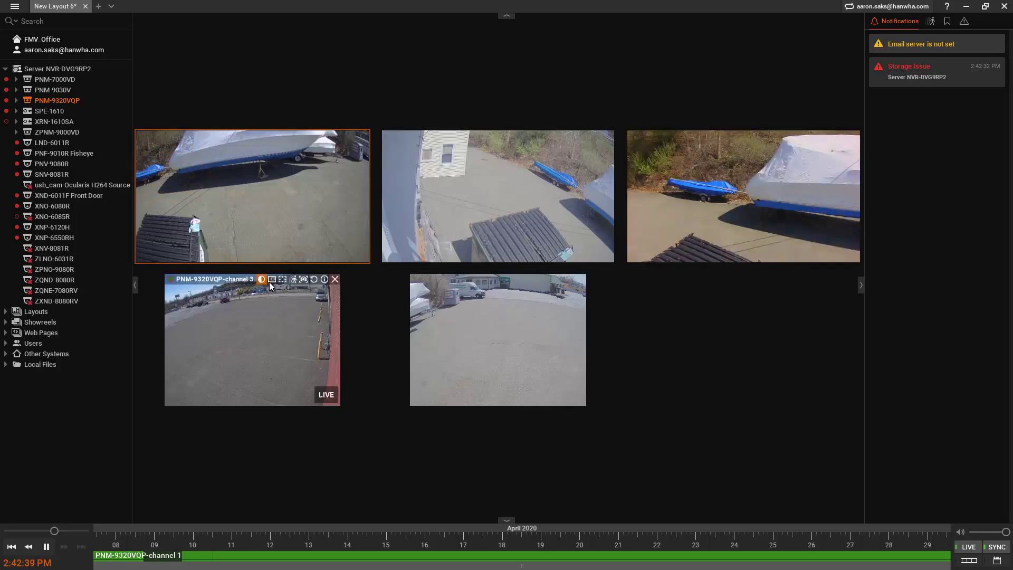
{"action": "left_click", "coordinate": [318, 296]}
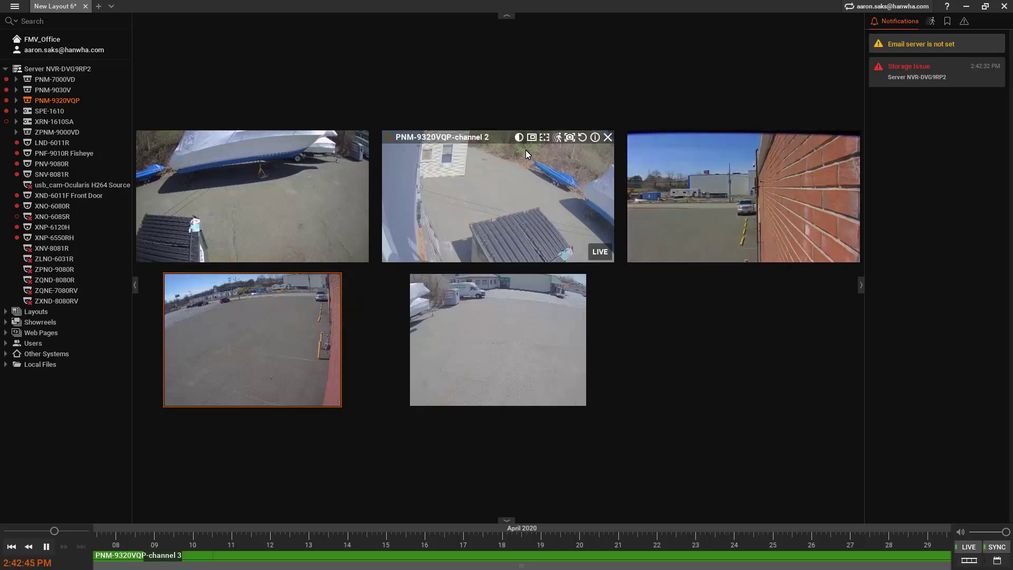
- Enable PTZ steering on channel 2 and point the PTZ camera at channels 2 and 4
{"action": "left_click", "coordinate": [543, 138]}
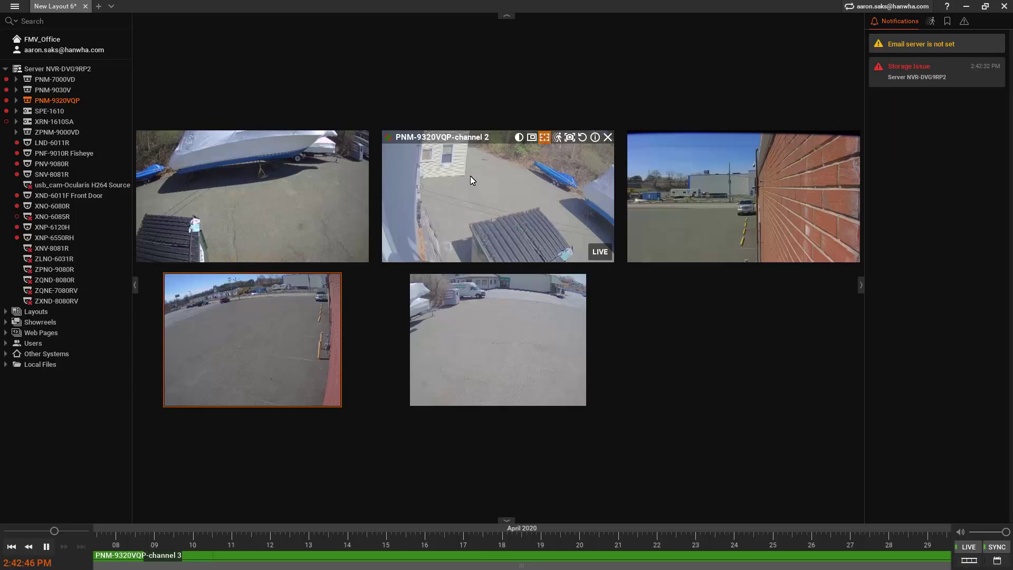
{"action": "left_click", "coordinate": [449, 156]}
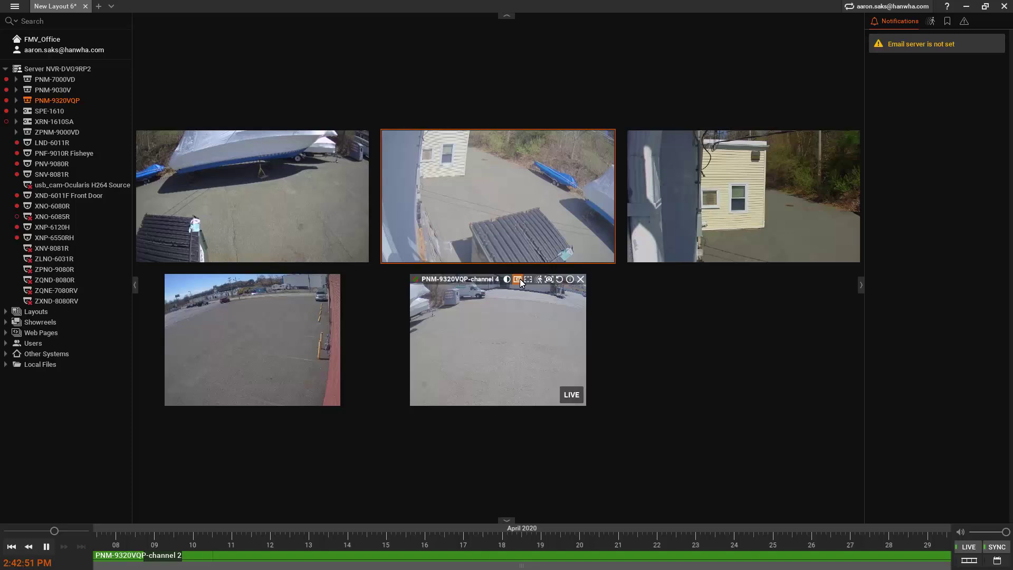
{"action": "left_click", "coordinate": [473, 294]}
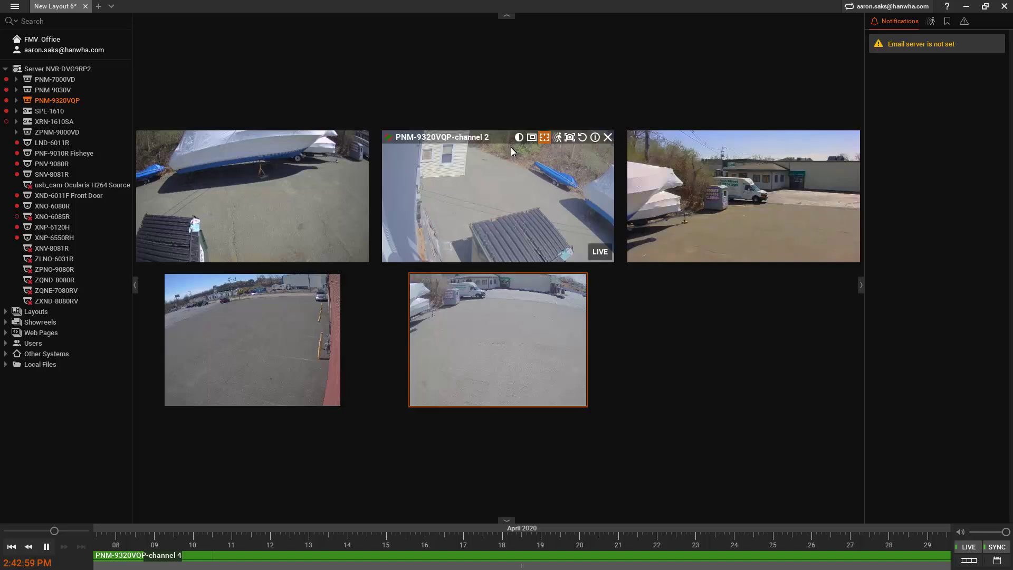
- Box zoom areas in channels 2, 4 and 3, ending on the buildings and excavator
{"action": "left_click_drag", "start_coordinate": [510, 147], "coordinate": [575, 204]}
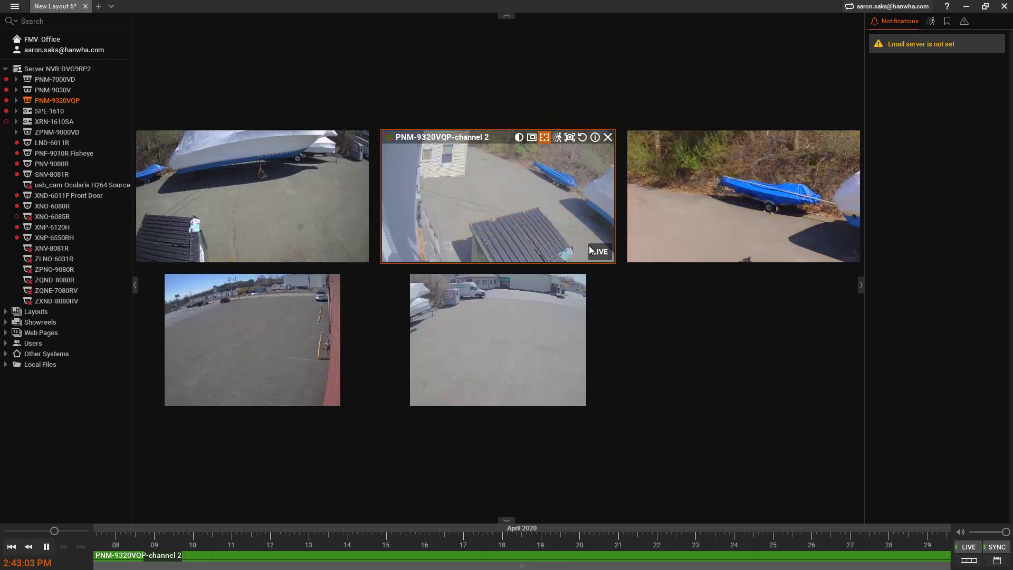
{"action": "left_click_drag", "start_coordinate": [443, 271], "coordinate": [498, 325]}
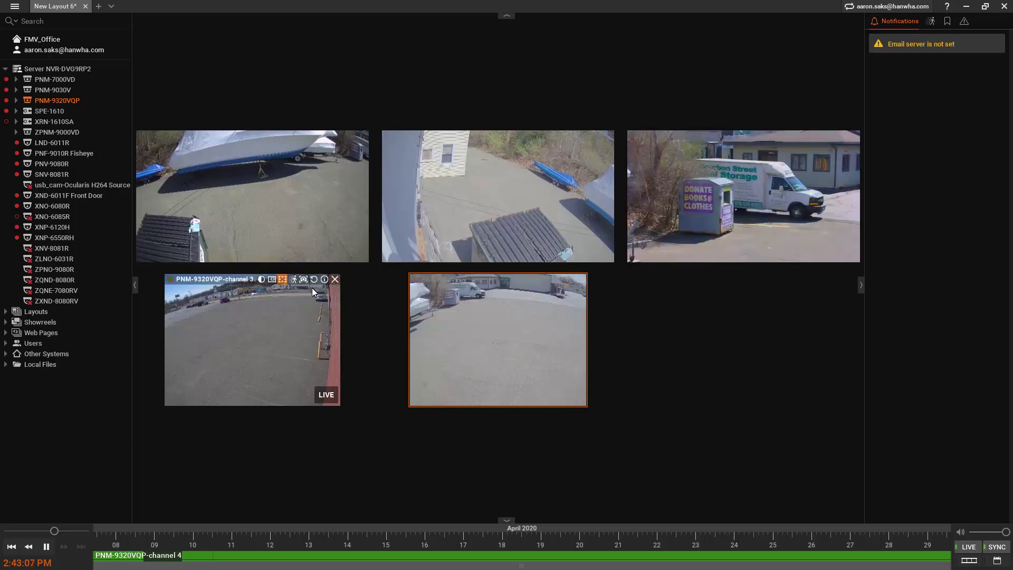
{"action": "left_click_drag", "start_coordinate": [308, 289], "coordinate": [331, 305]}
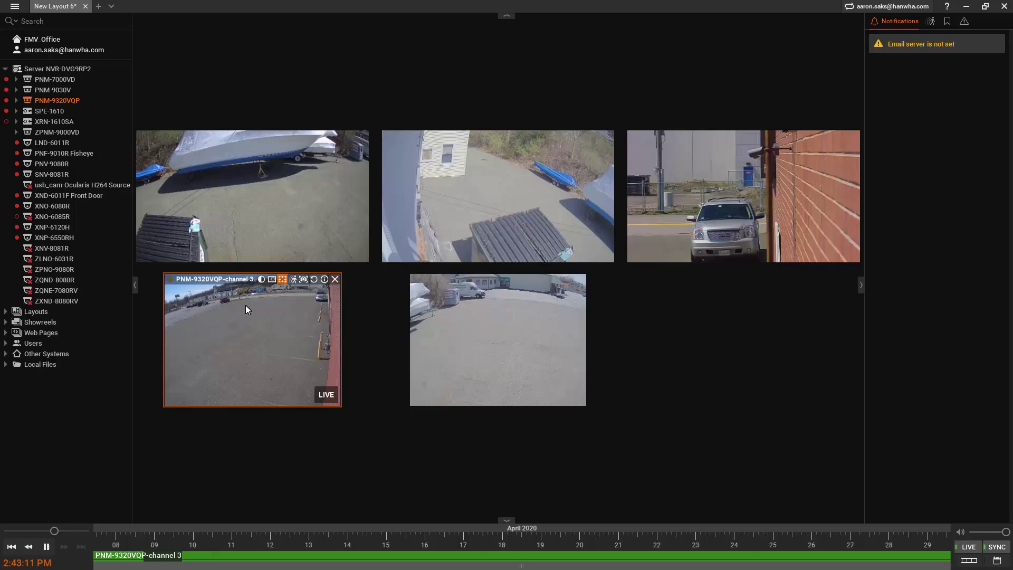
{"action": "left_click_drag", "start_coordinate": [221, 296], "coordinate": [242, 310]}
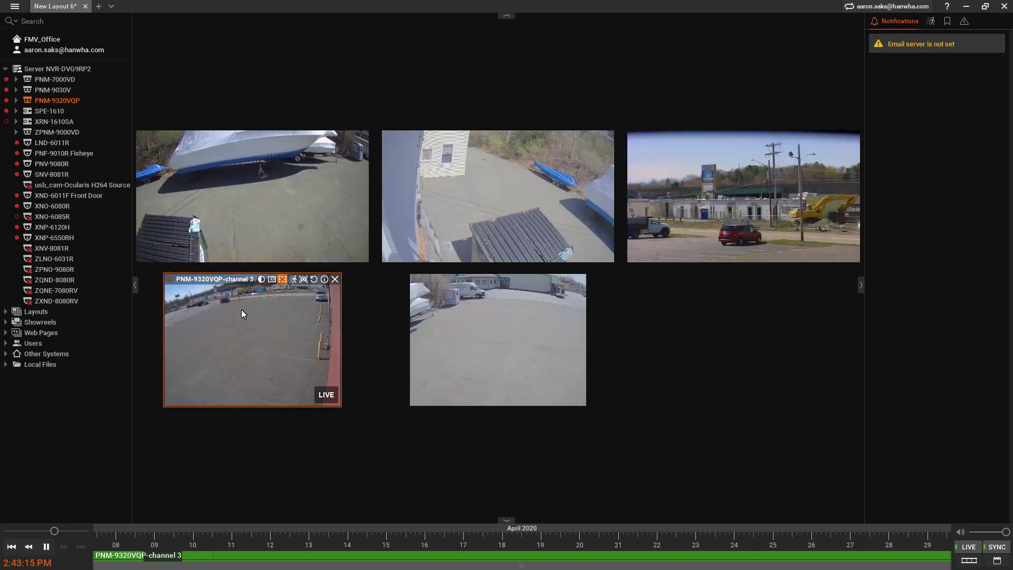
{"action": "mouse_move", "coordinate": [743, 196]}
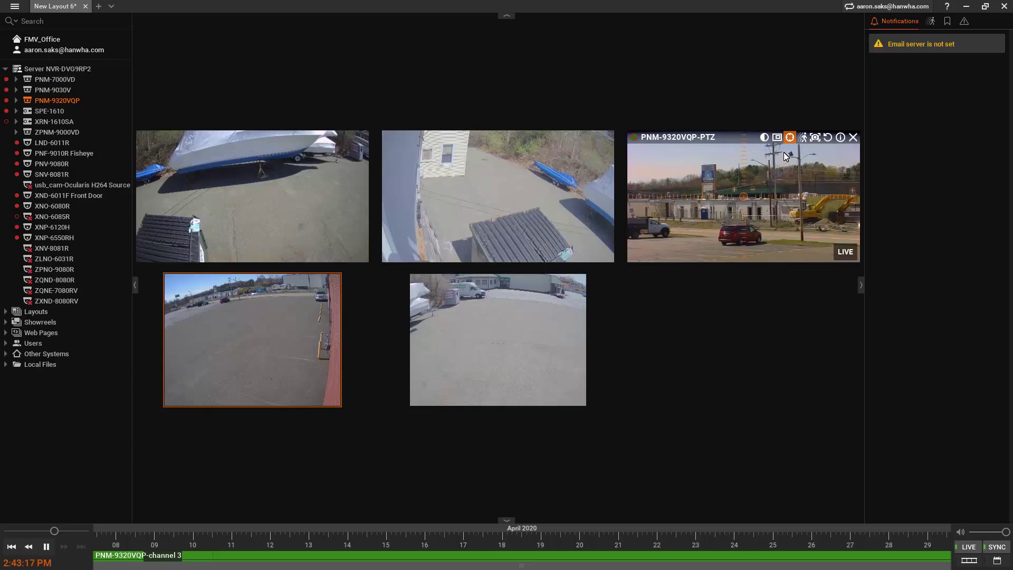
- Pan the PTZ view onto the Peabody Commons sign and box-zoom onto its top
{"action": "left_click", "coordinate": [701, 171]}
{"action": "left_click_drag", "start_coordinate": [701, 171], "coordinate": [720, 195]}
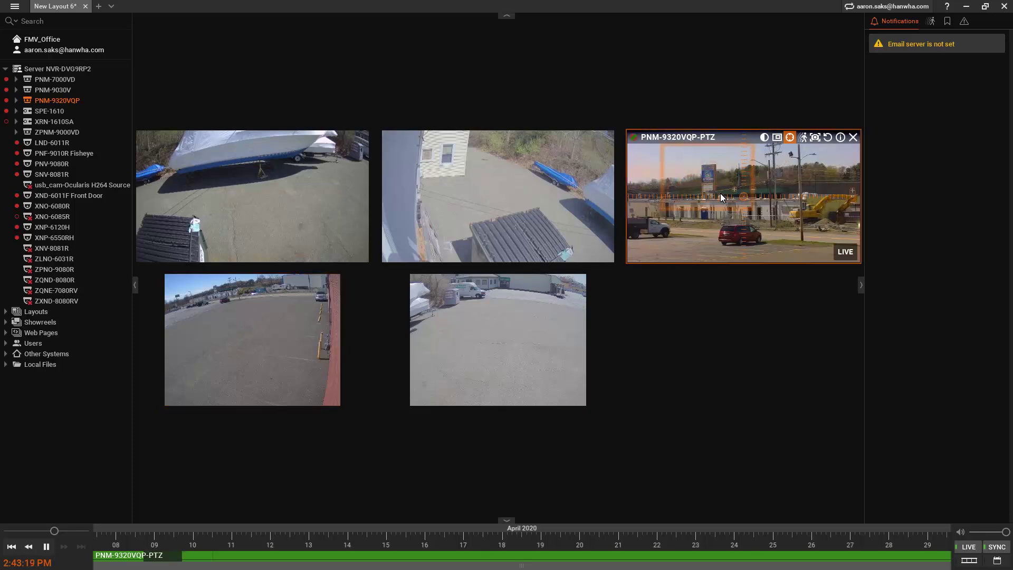
{"action": "scroll", "coordinate": [720, 193], "scroll_direction": "up", "scroll_amount": 2}
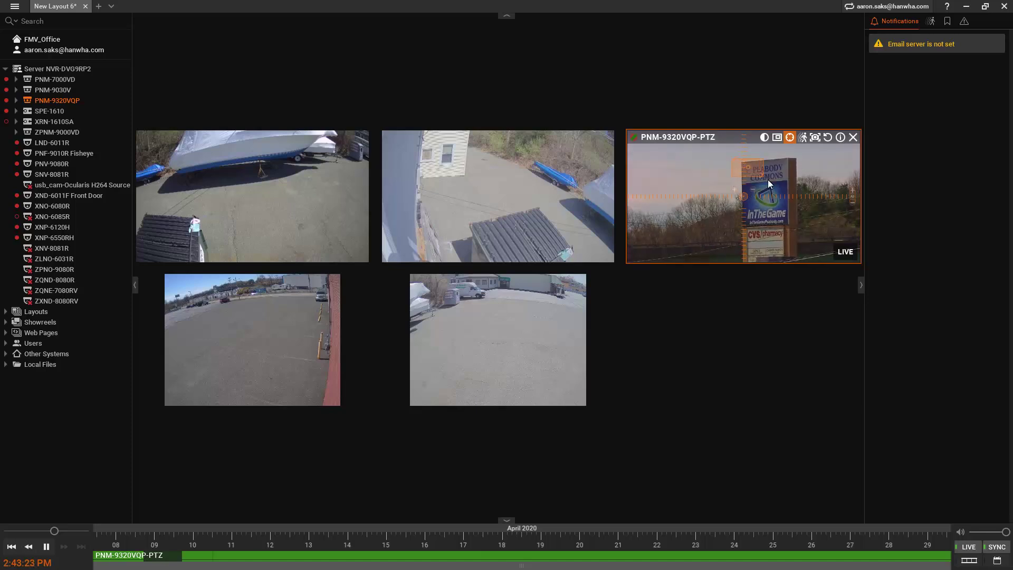
{"action": "left_click_drag", "start_coordinate": [768, 179], "coordinate": [776, 182]}
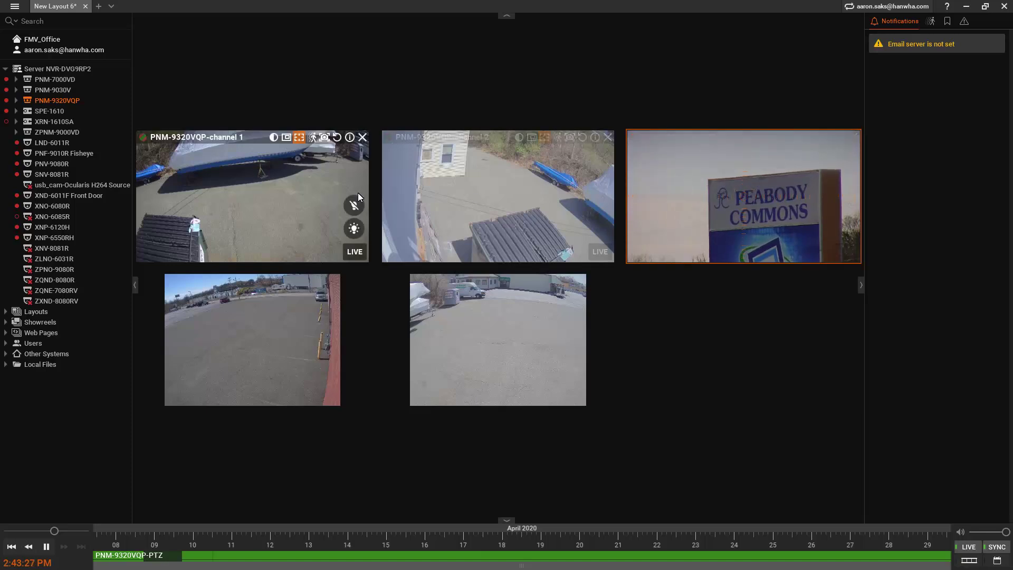
- Expand PNM-9320VQP in the resource tree to list channels 1–4 and PTZ
{"action": "left_click", "coordinate": [17, 101]}
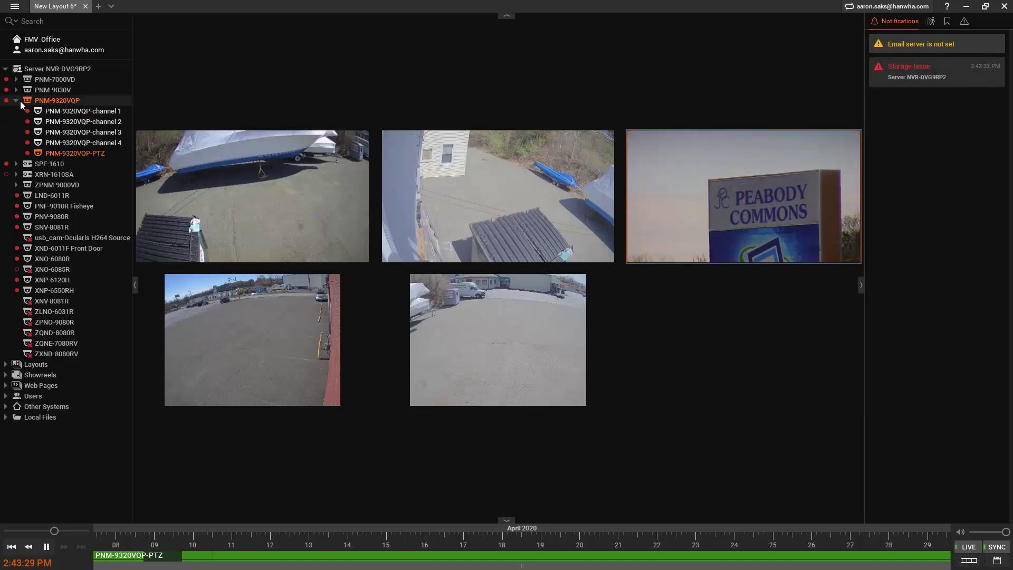